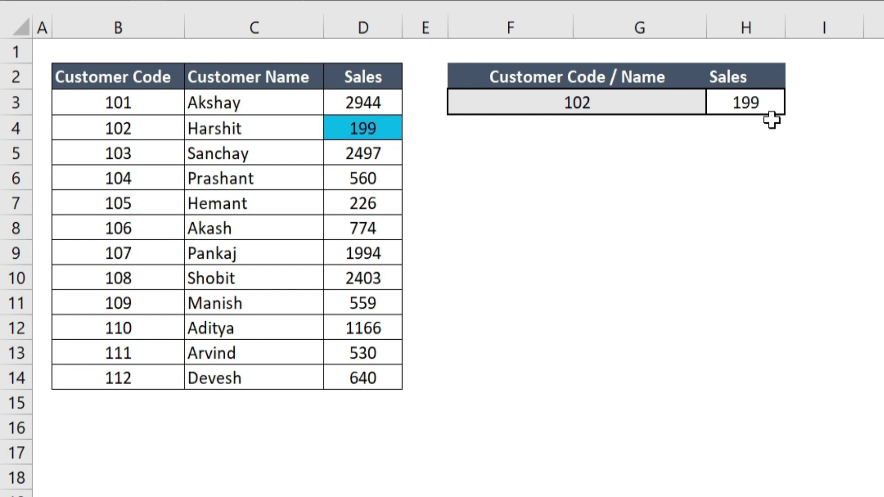
Step: Look up code 105 in F3, getting Sales 226, and mark Hemant's matching table row
left_click(607, 105)
type("105")
key("Return")
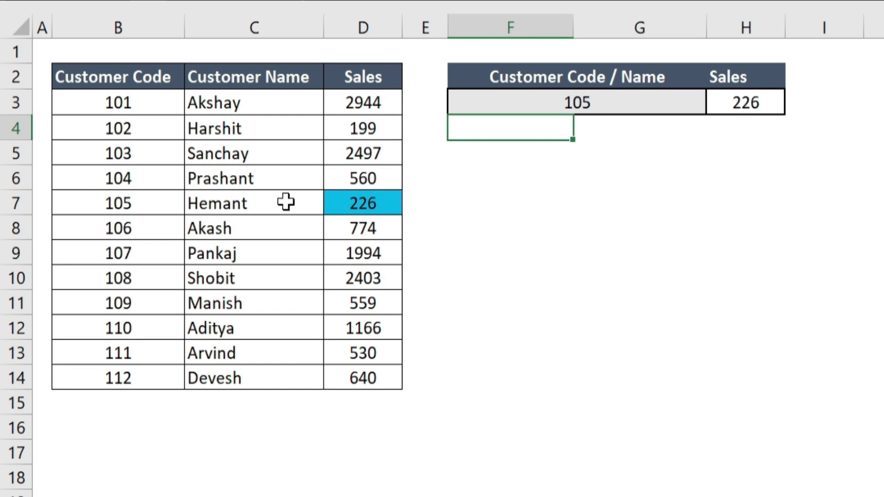
left_click(104, 206)
left_click_drag(104, 206, 317, 204)
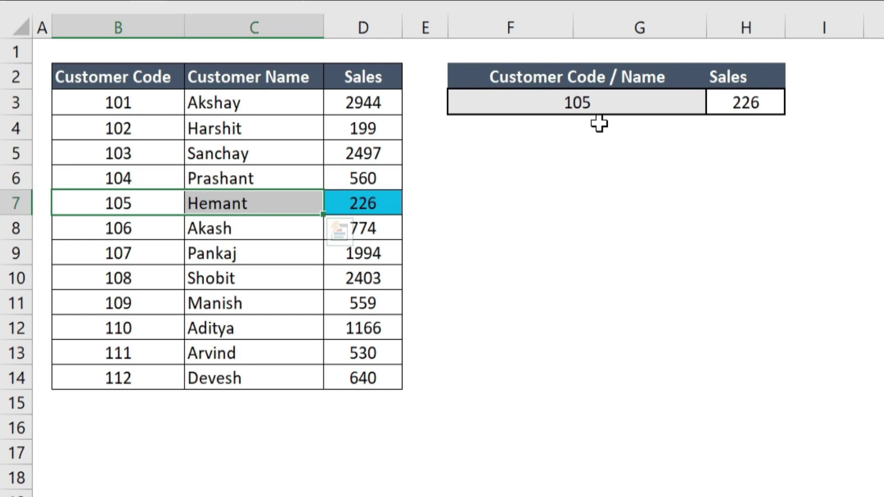
left_click(599, 123)
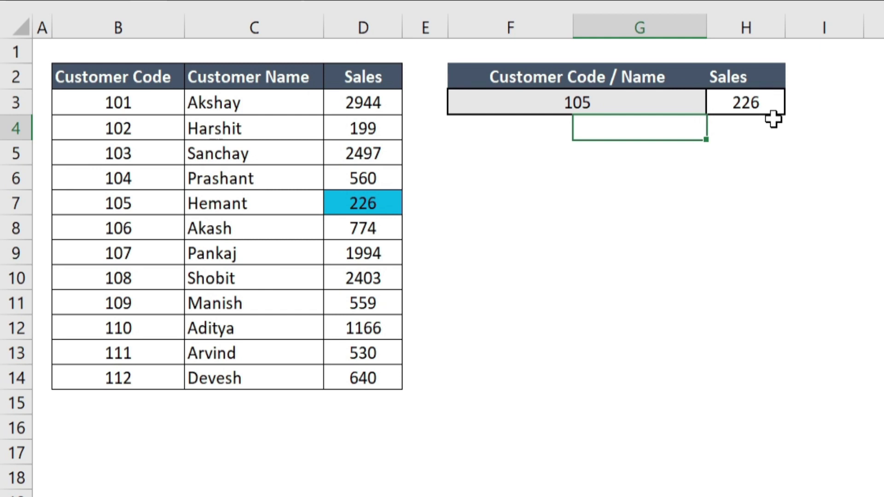
Step: Look up the name Pankaj, getting Sales 1994, and mark his row B9:D9
left_click(629, 98)
type("Pankaj")
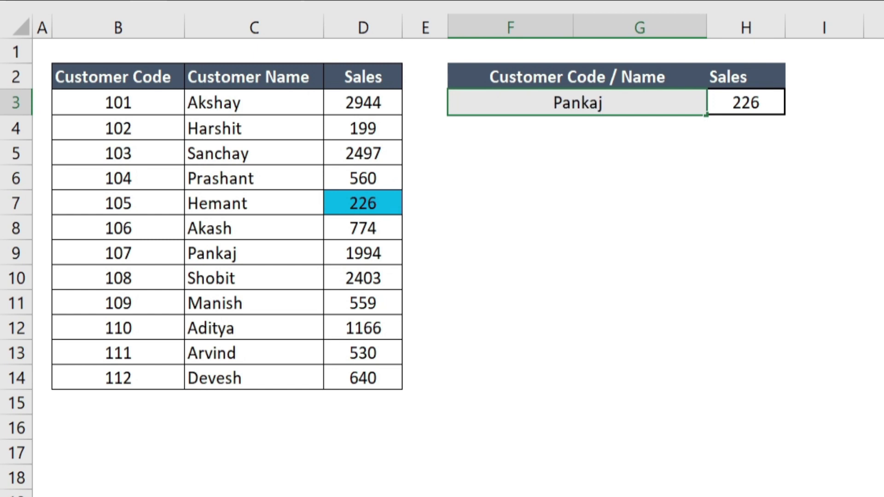
key("Return")
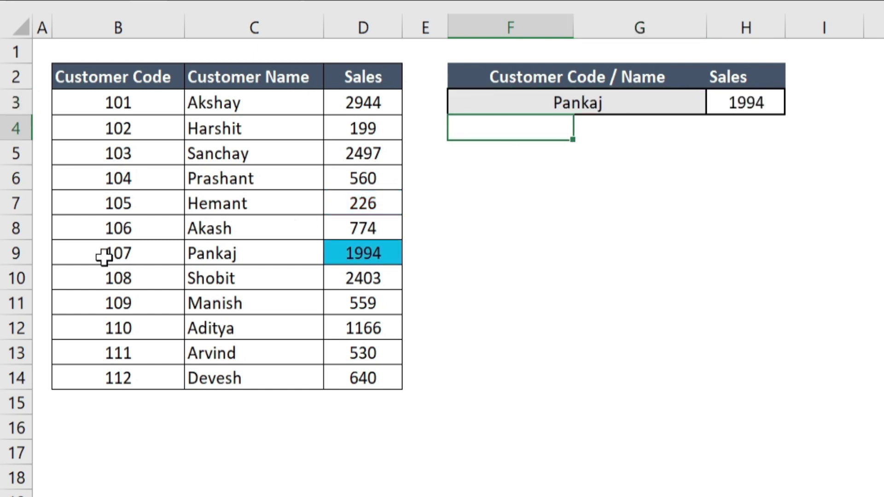
left_click(168, 246)
mouse_move(167, 247)
left_mouse_down()
mouse_move(375, 279)
mouse_move(375, 247)
left_mouse_up()
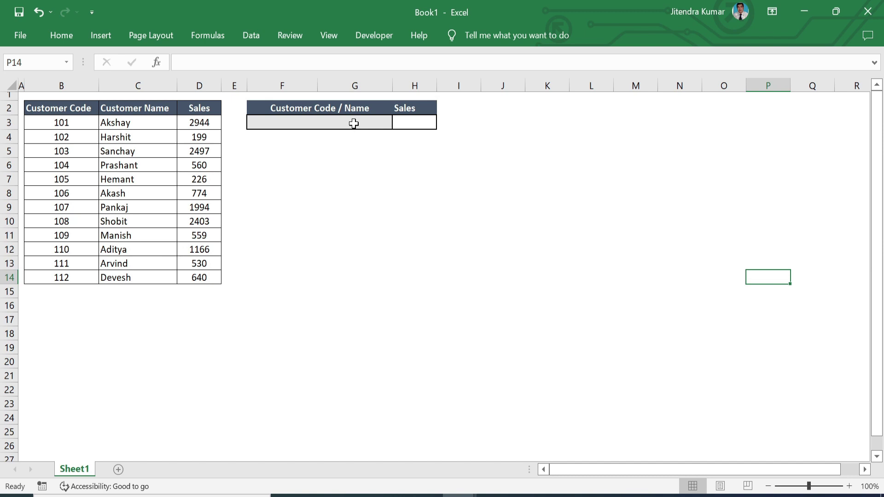
Step: Enter customer code 109 in the lookup cell F3
left_click(353, 123)
type("10")
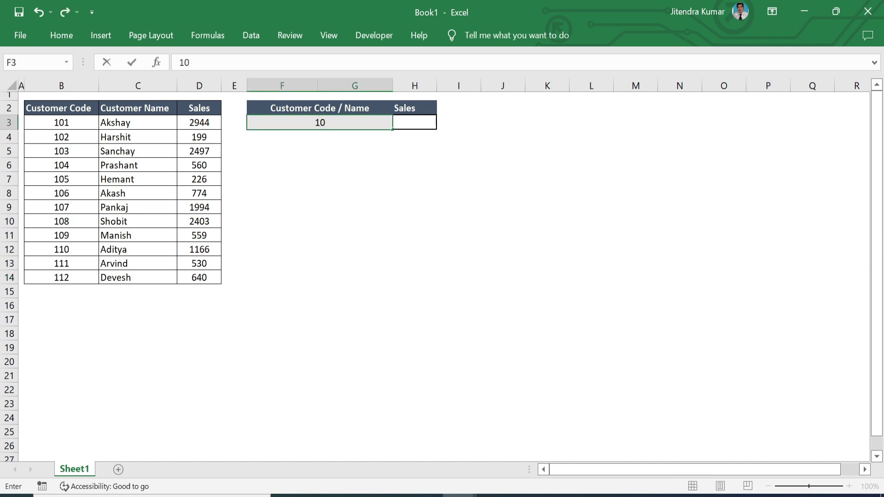
type("9")
key("Return")
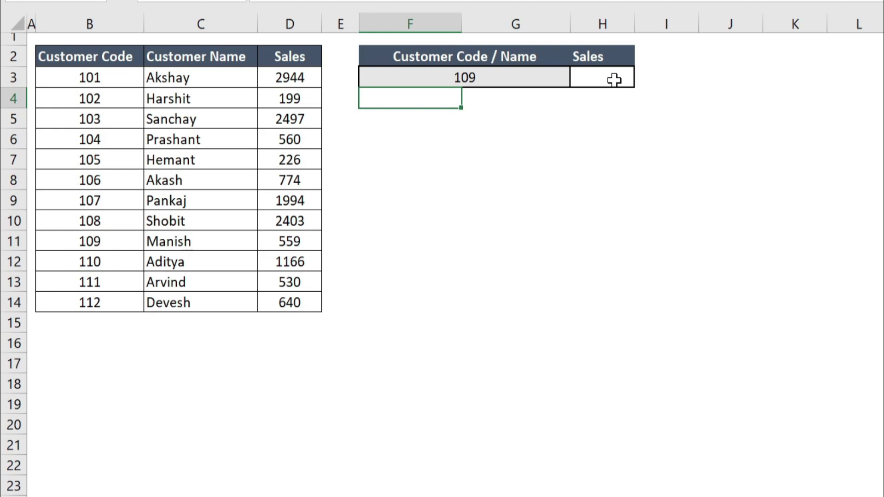
Step: Start the Sales formula in H3 as =IF(ISNUMBER( using autocomplete
left_click(614, 80)
type("=")
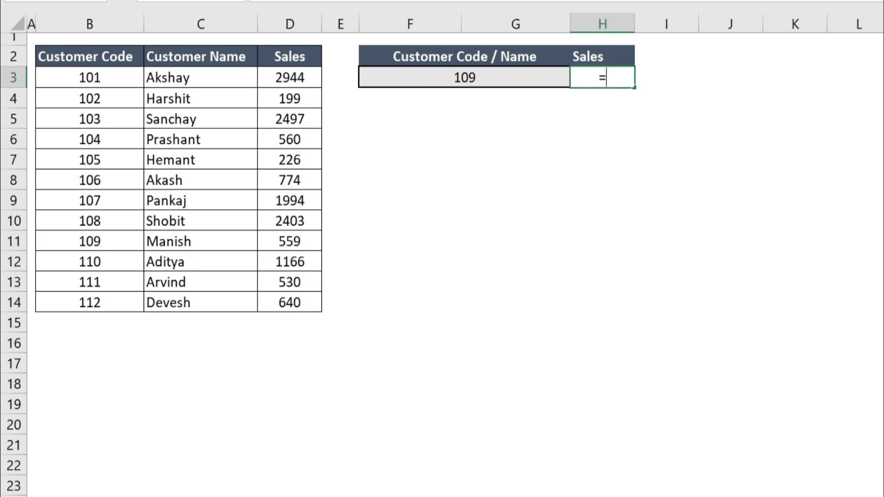
type("if")
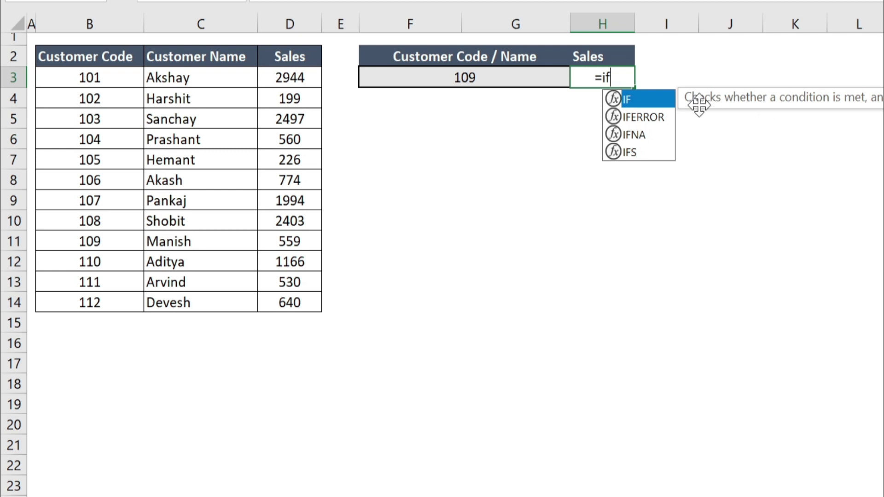
double_click(658, 101)
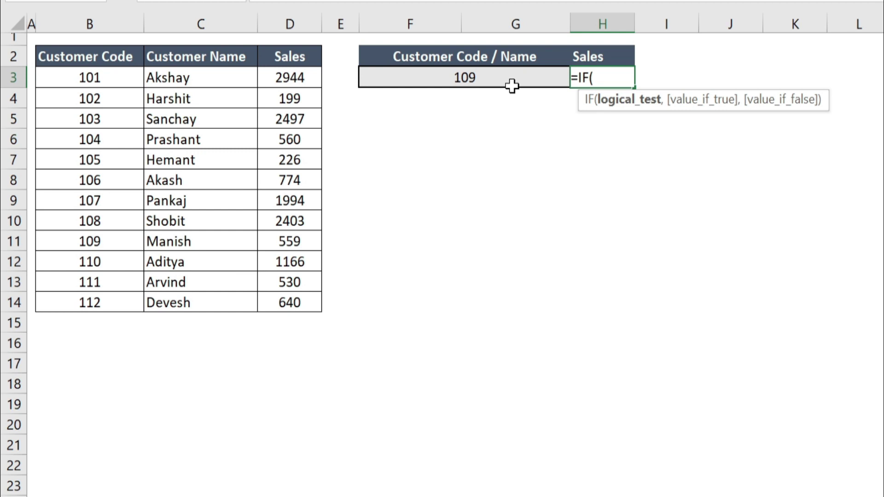
type("isnu")
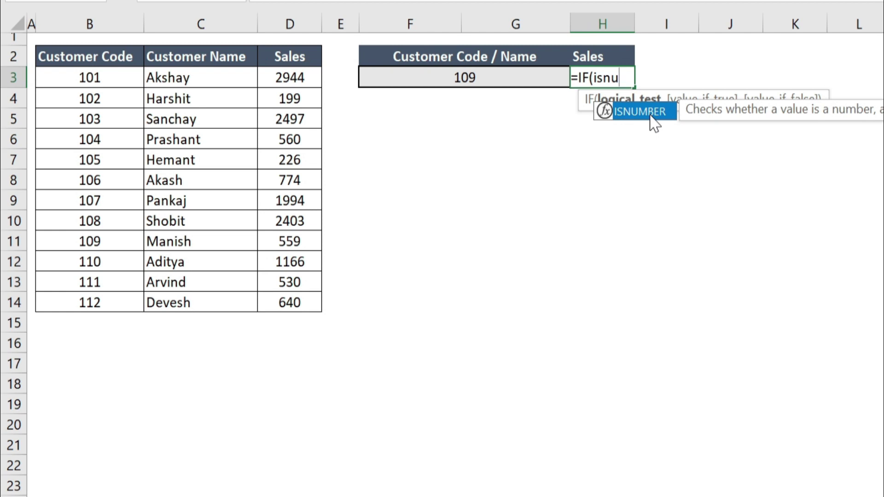
double_click(653, 118)
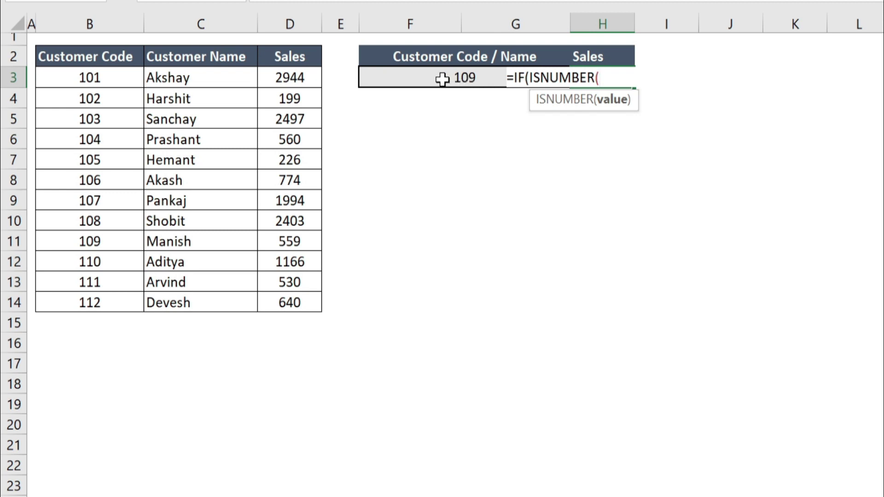
Step: Extend the formula to =IF(ISNUMBER(F3),VLOOKUP( by referencing F3 and inserting VLOOKUP
left_click(443, 80)
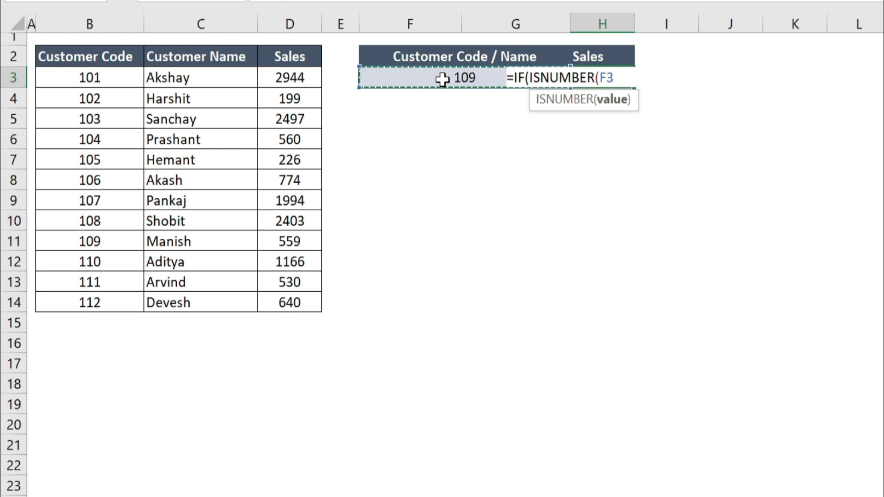
type(")")
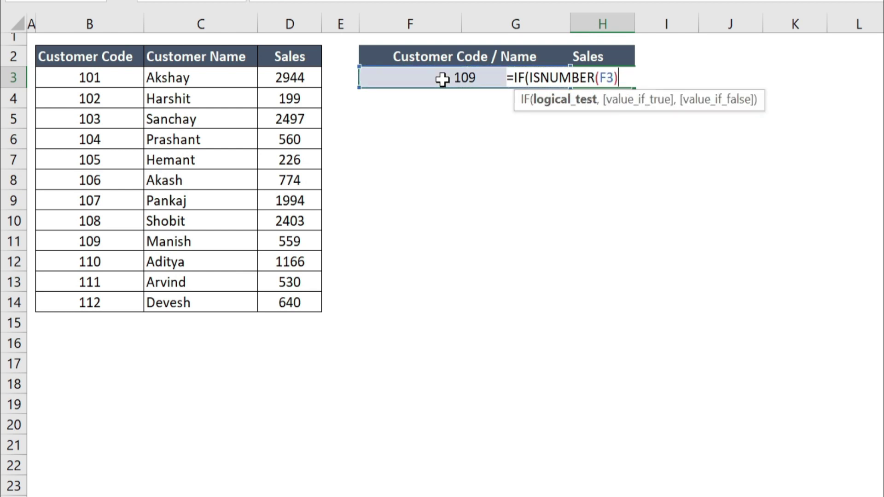
type(",")
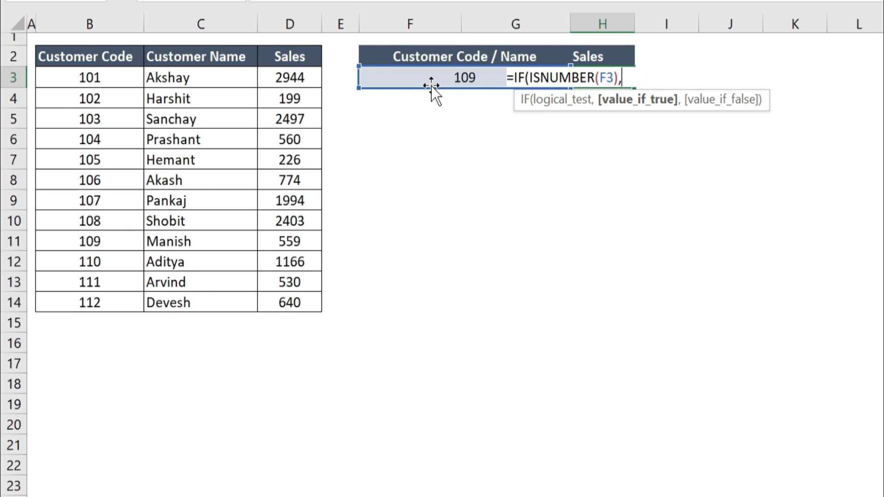
type("vl")
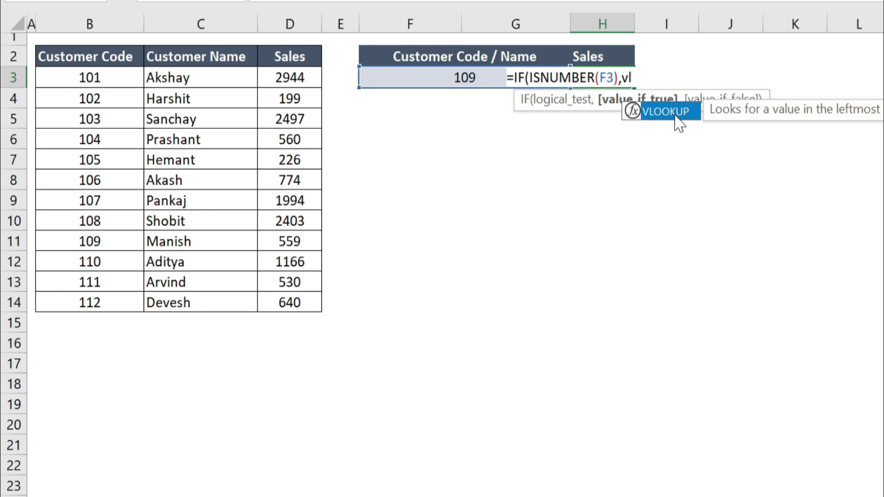
double_click(676, 115)
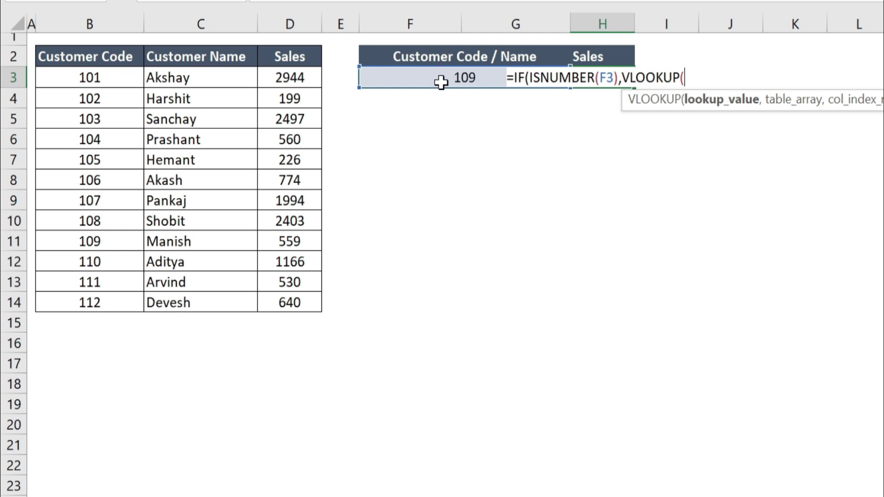
Step: Fill in the first VLOOKUP: lookup value F3, range B3:D14, column 3, exact match 0
left_click(441, 82)
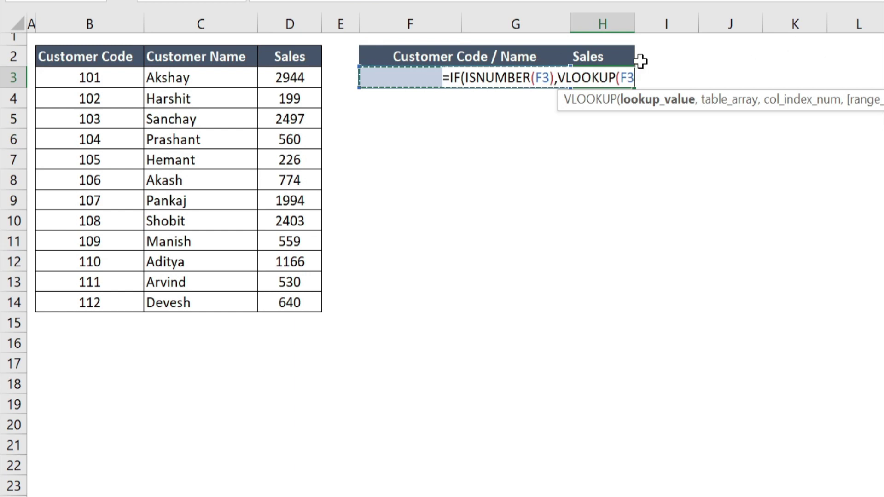
type(",")
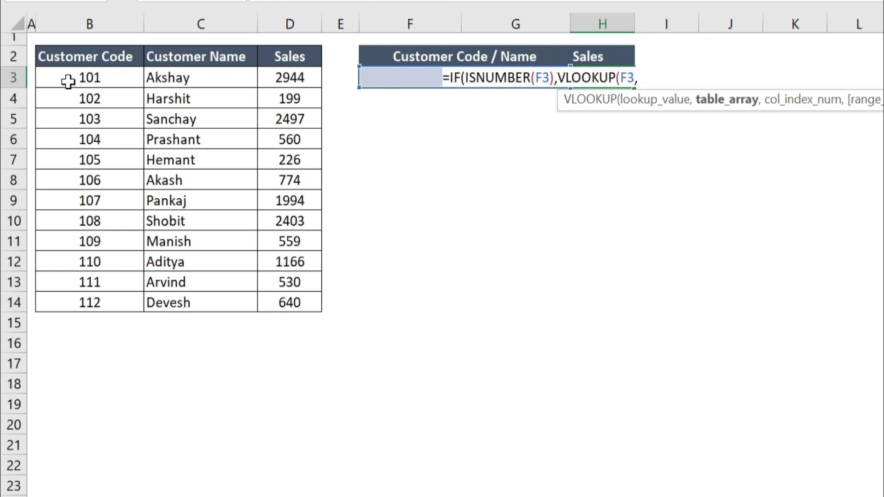
mouse_move(67, 79)
left_mouse_down()
mouse_move(253, 201)
mouse_move(289, 300)
left_mouse_up()
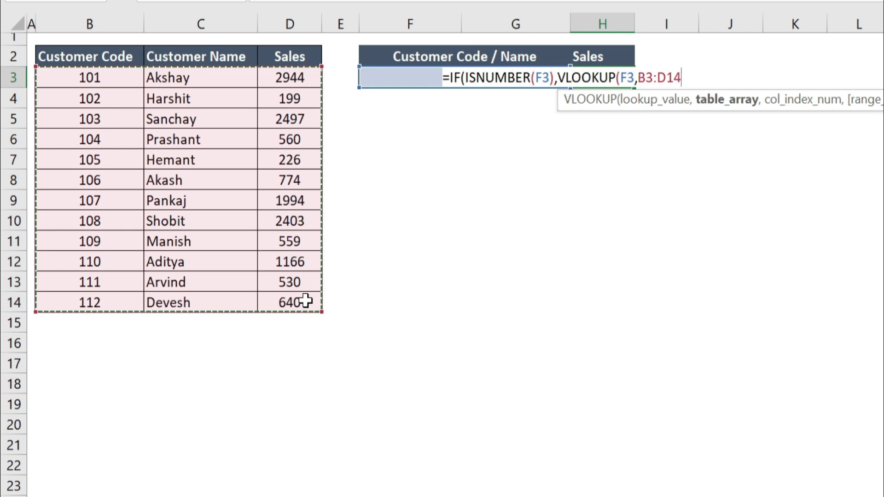
type(",")
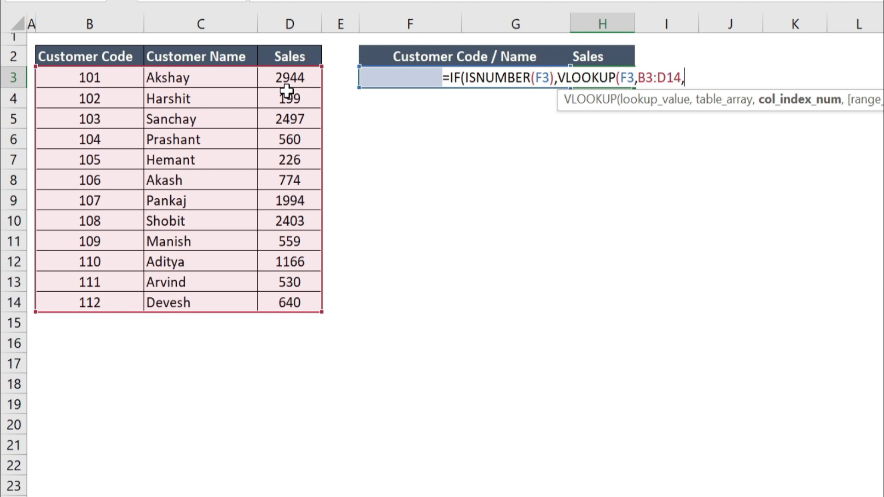
type("3")
type(",")
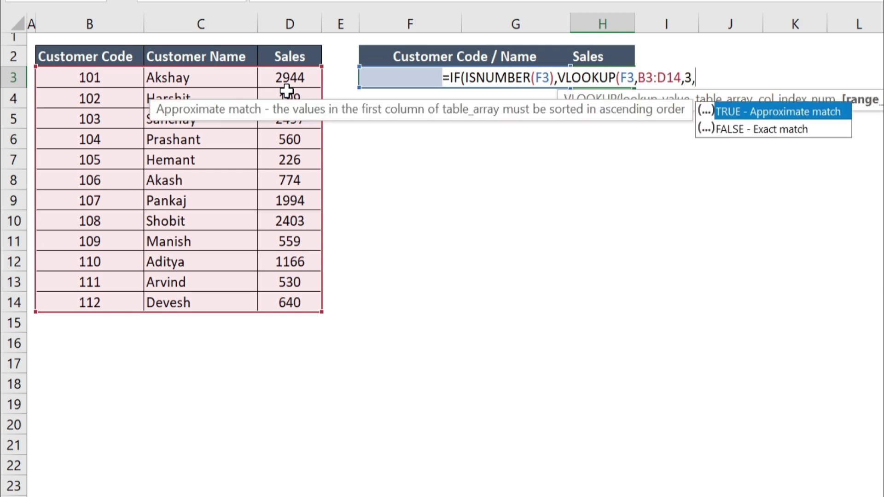
type("0")
type(")")
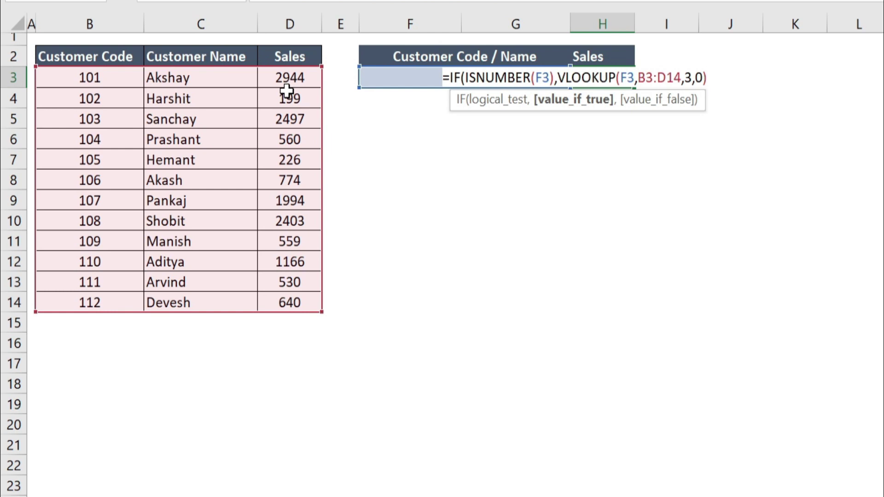
type(",")
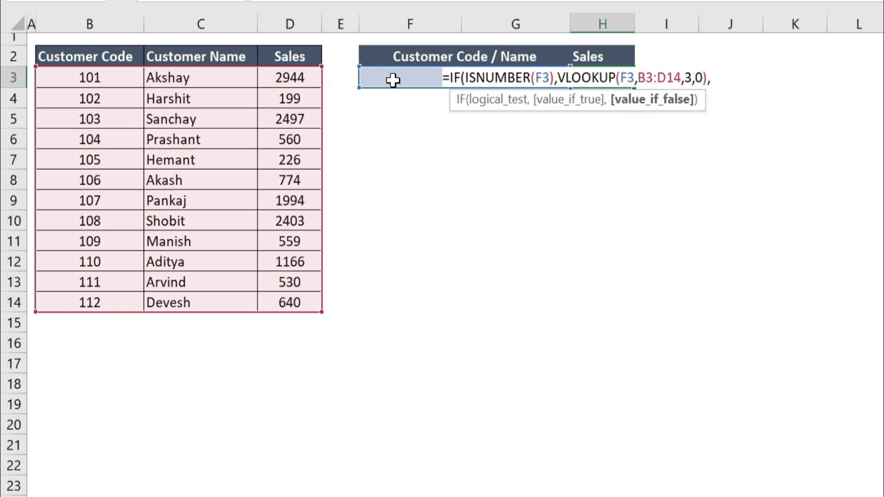
Step: Add a second VLOOKUP(F3,C3:D14,2,0) for name lookups and close the IF formula
type("vlo")
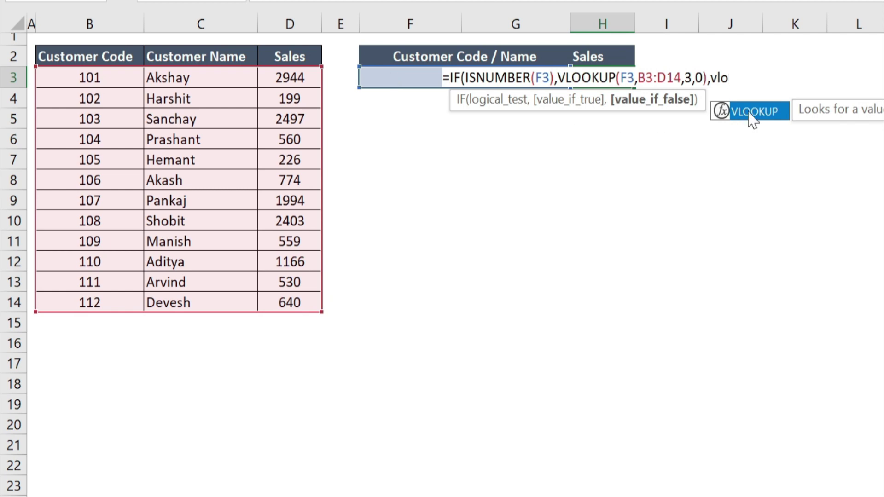
double_click(750, 114)
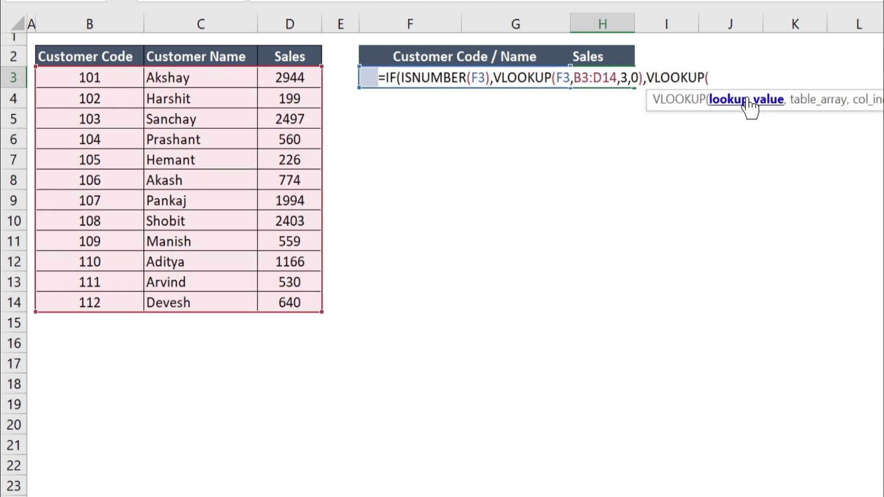
left_click(368, 72)
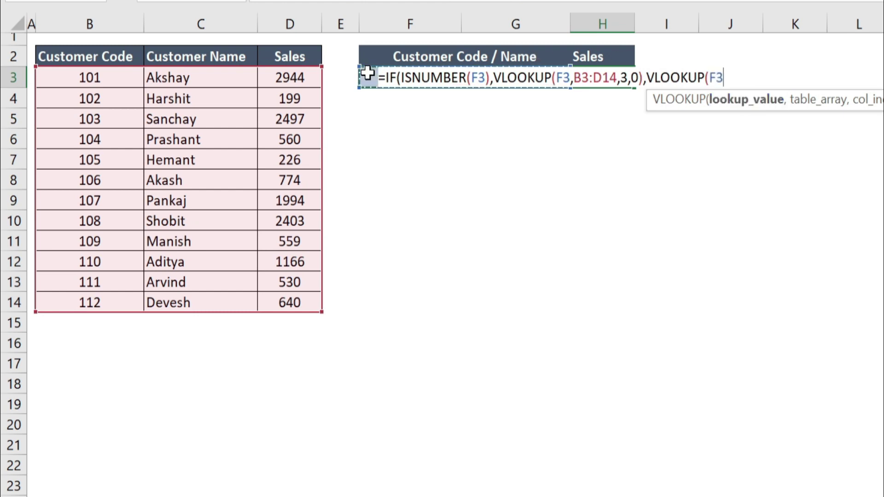
type(",")
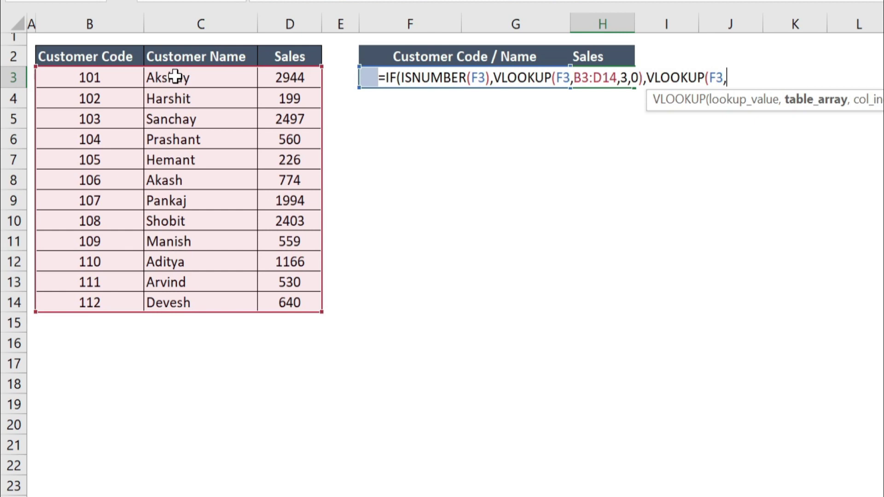
mouse_move(175, 76)
left_mouse_down()
mouse_move(298, 164)
mouse_move(297, 303)
left_mouse_up()
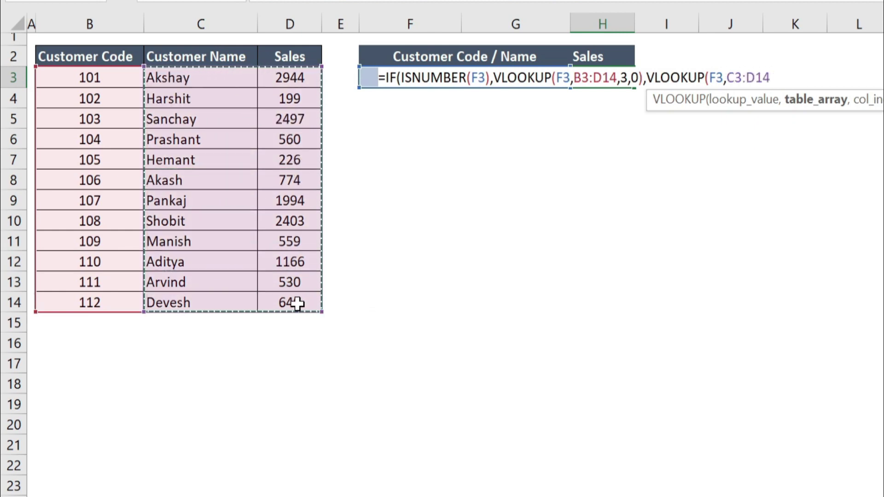
type(",")
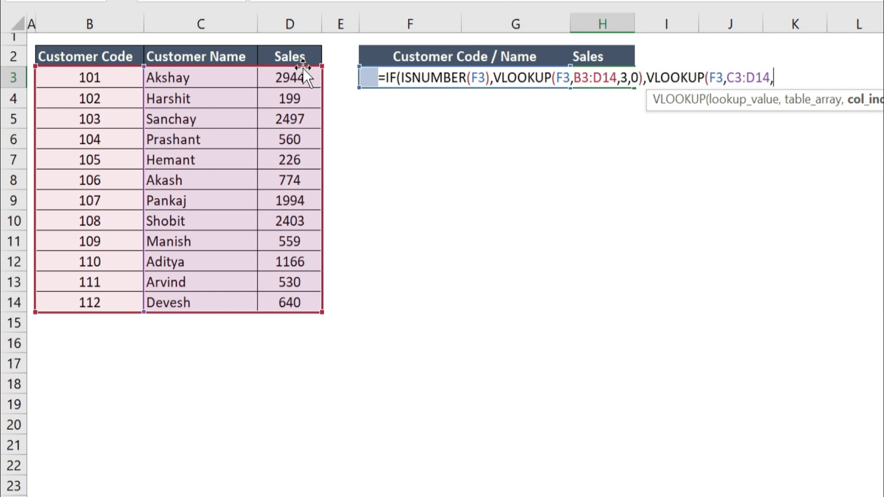
type("2")
type(",")
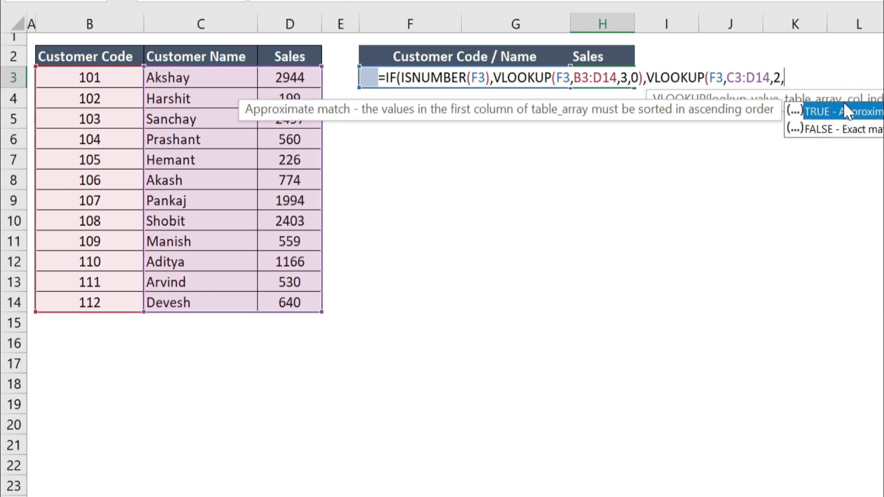
type("0")
type(")")
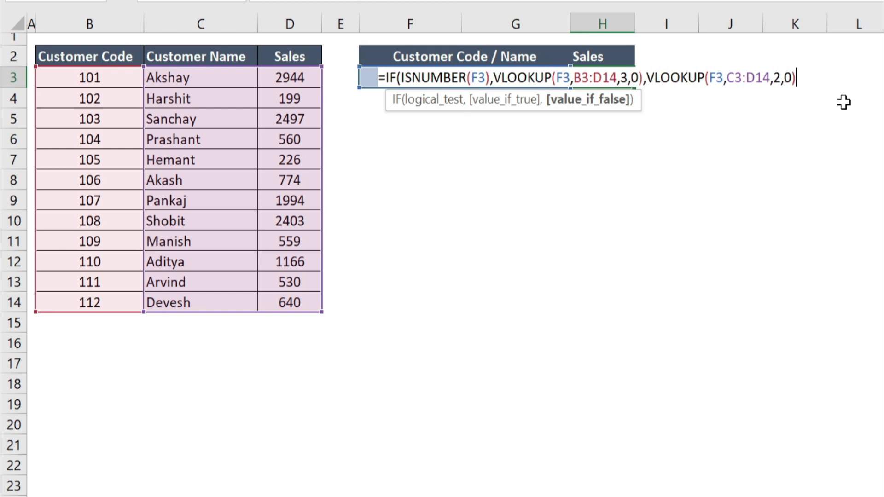
type(")")
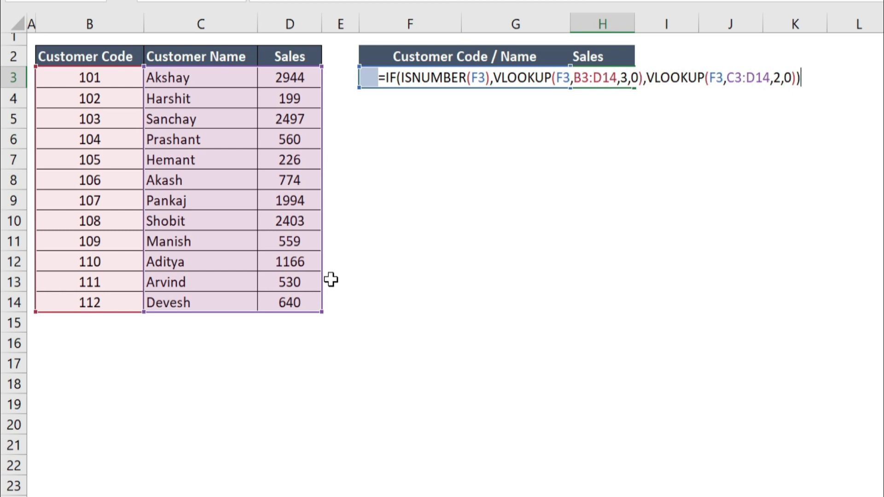
Step: Commit the Sales formula and enter code 104 in F3, returning Sales 560
key("Return")
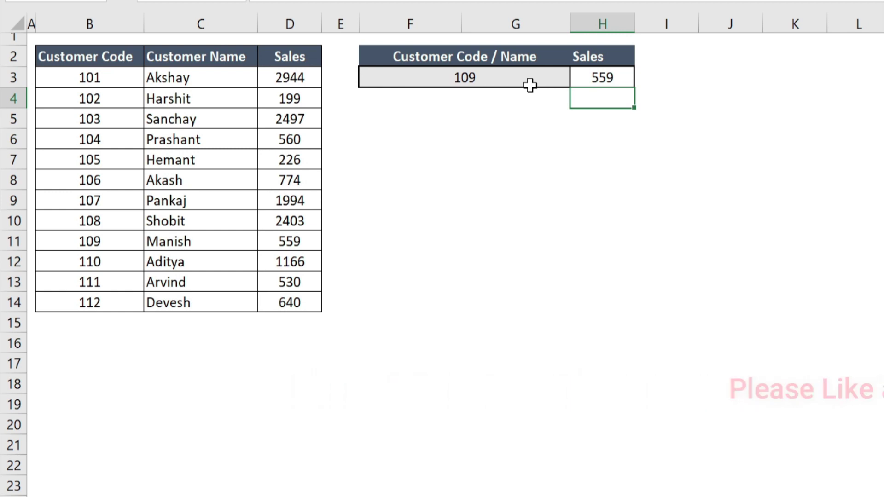
left_click(530, 85)
type("4")
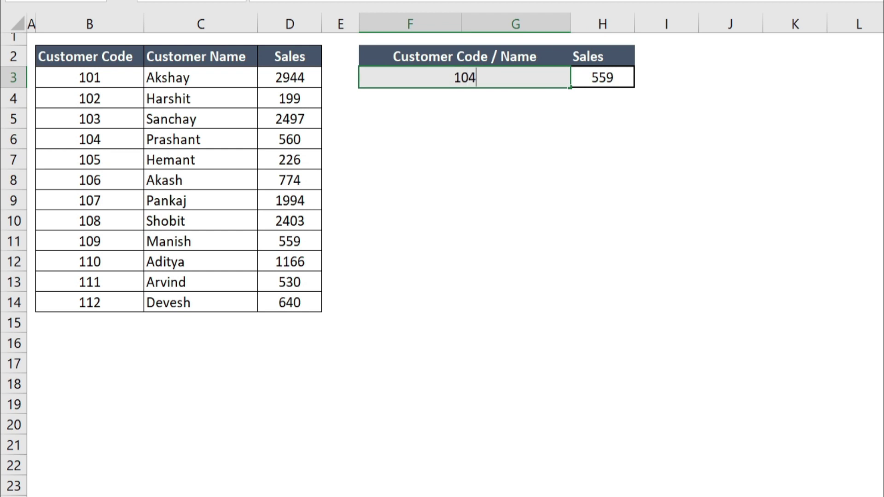
key("Return")
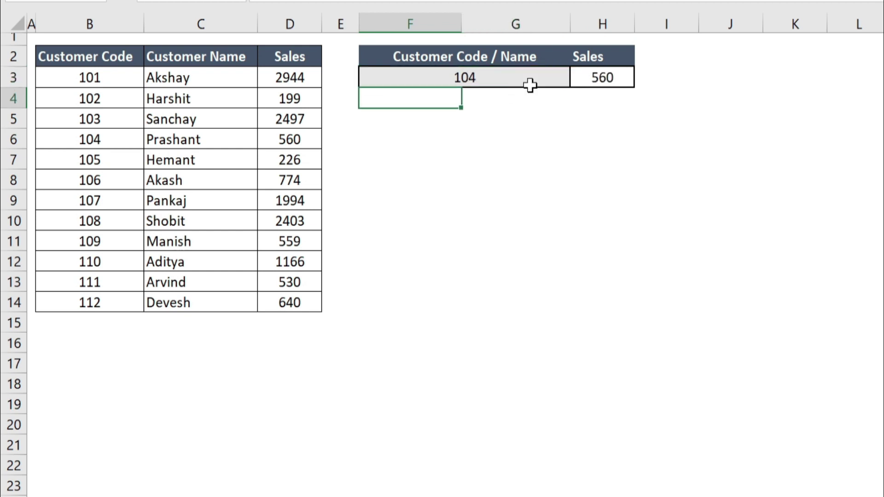
Step: Enter the name Arvind in F3, returning Sales 530
left_click(501, 72)
type("Arvind")
key("Return")
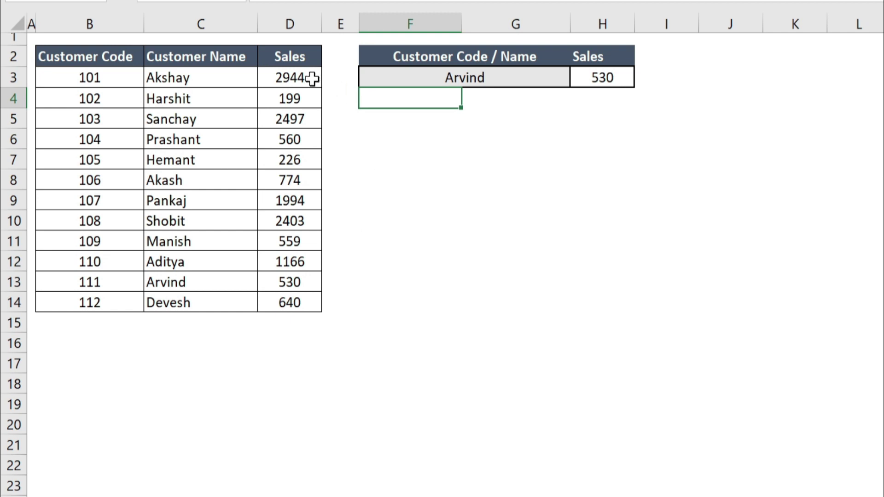
Step: Create a formula-based New Rule for Sales D3:D14, starting its formula with =$D$3
left_click_drag(305, 78, 290, 301)
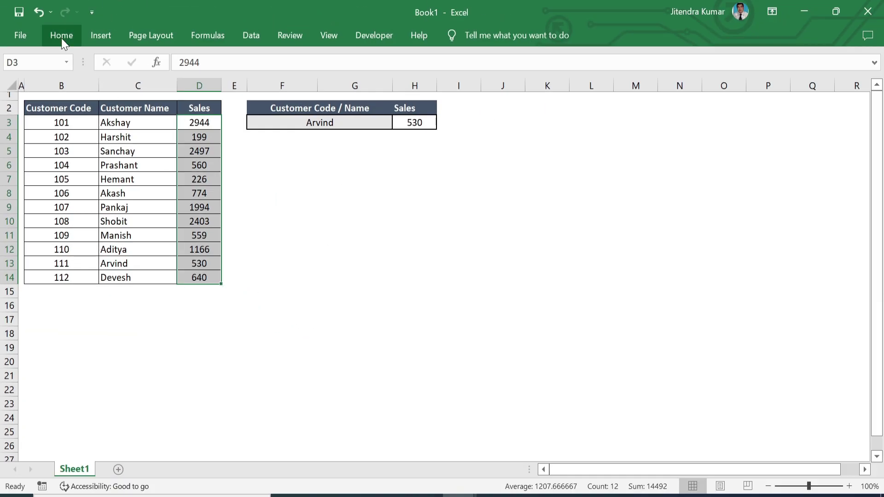
left_click(64, 41)
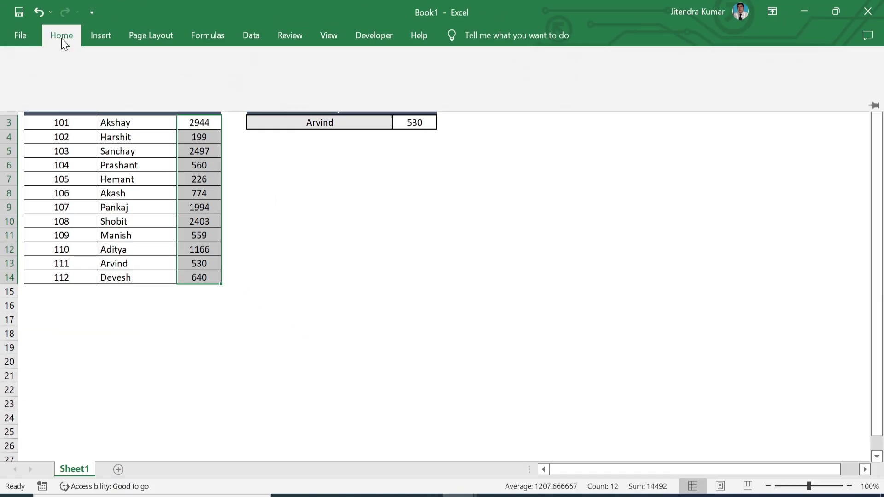
left_click(547, 87)
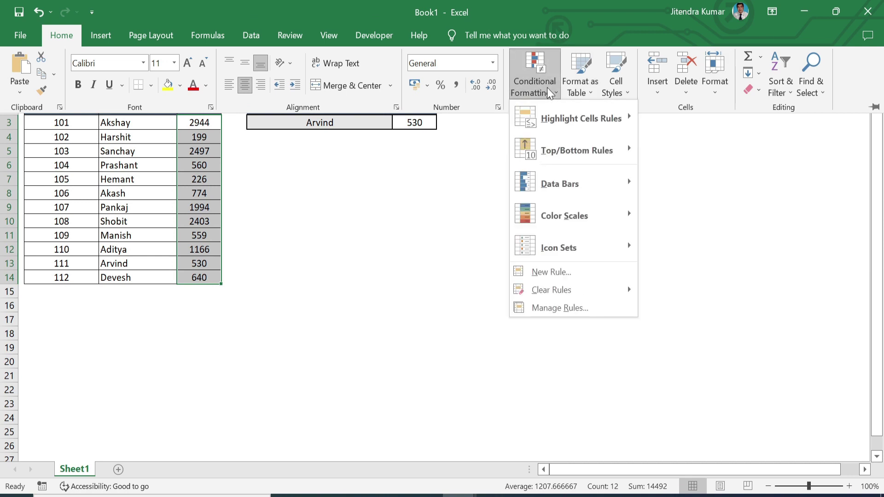
left_click(565, 271)
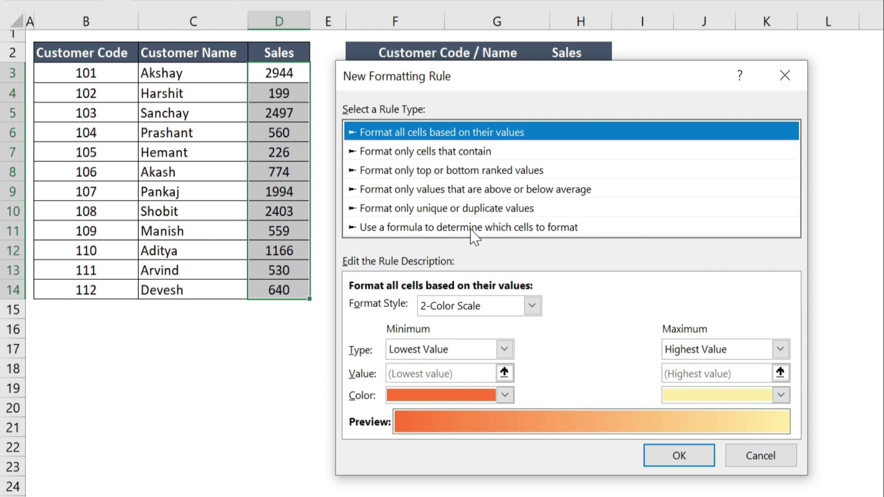
left_click(475, 230)
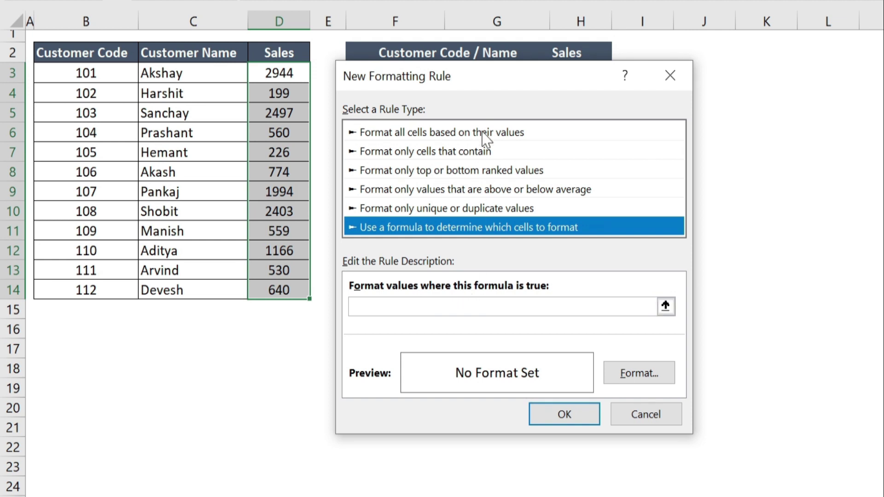
left_click_drag(482, 78, 484, 132)
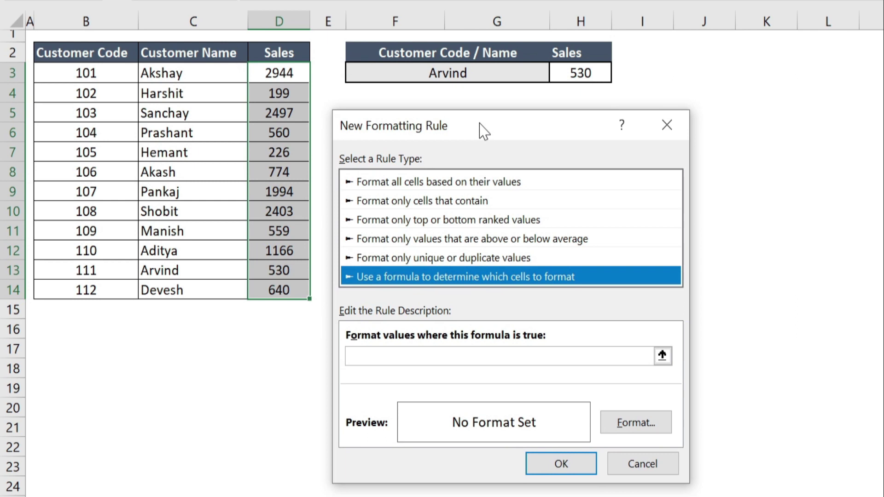
left_click(419, 359)
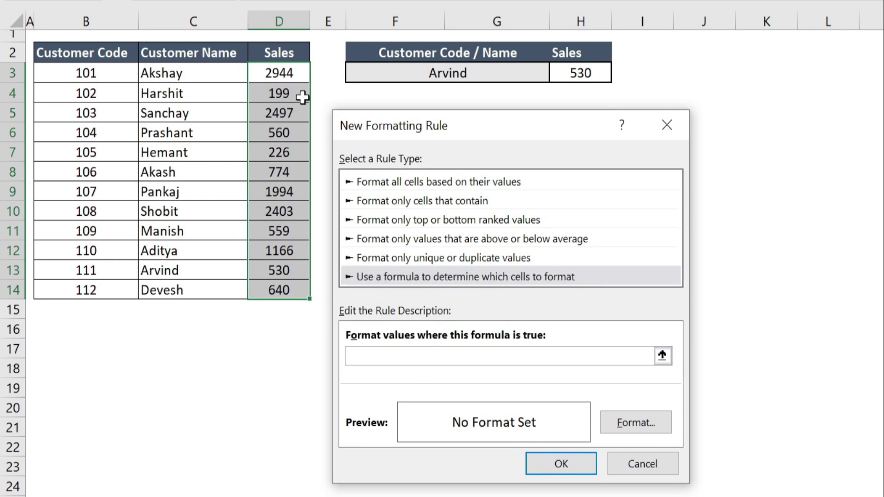
left_click(281, 75)
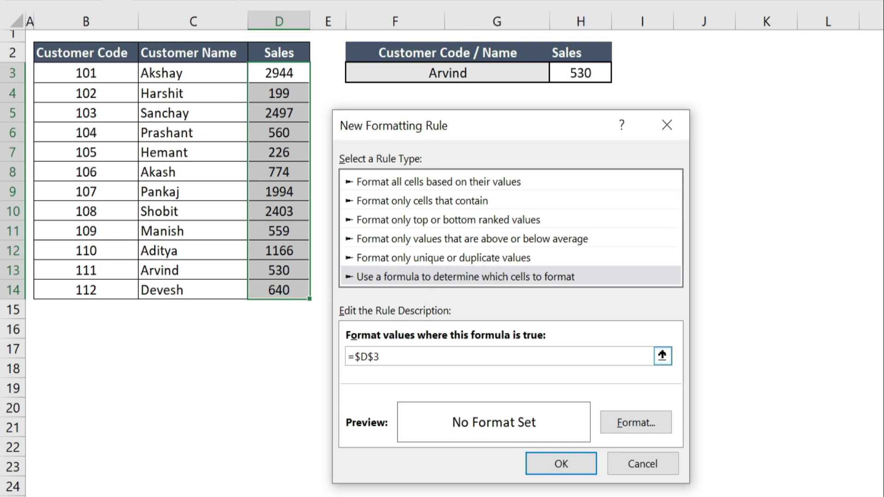
Step: Change the rule formula to =$D3=$H$3
key("BackSpace")
type("=")
left_click(588, 72)
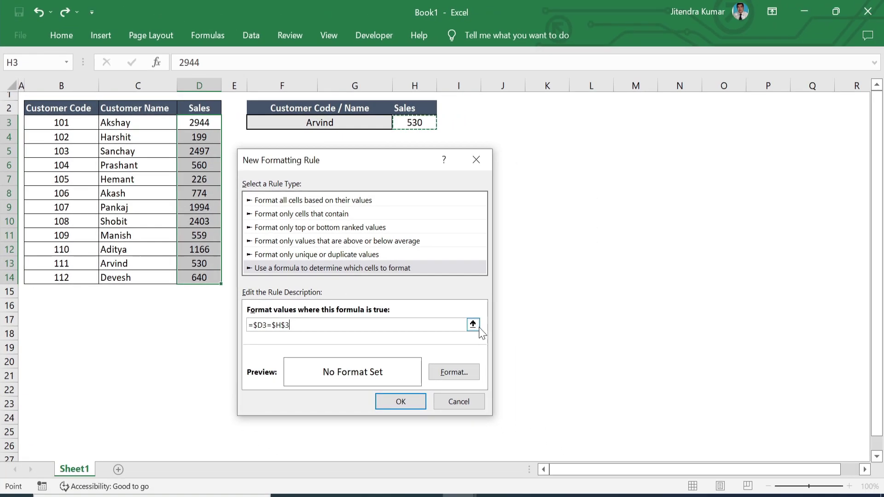
Step: Give the rule a cyan fill and apply it, highlighting Arvind's 530
left_click(453, 373)
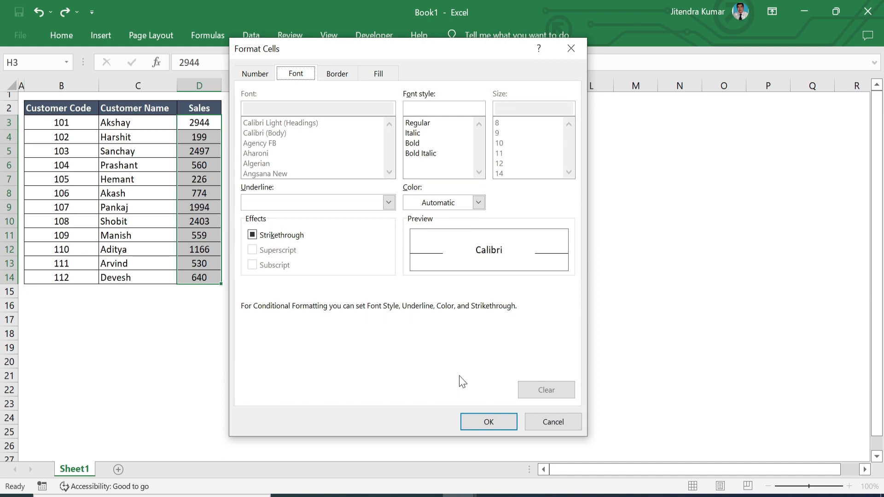
left_click(378, 74)
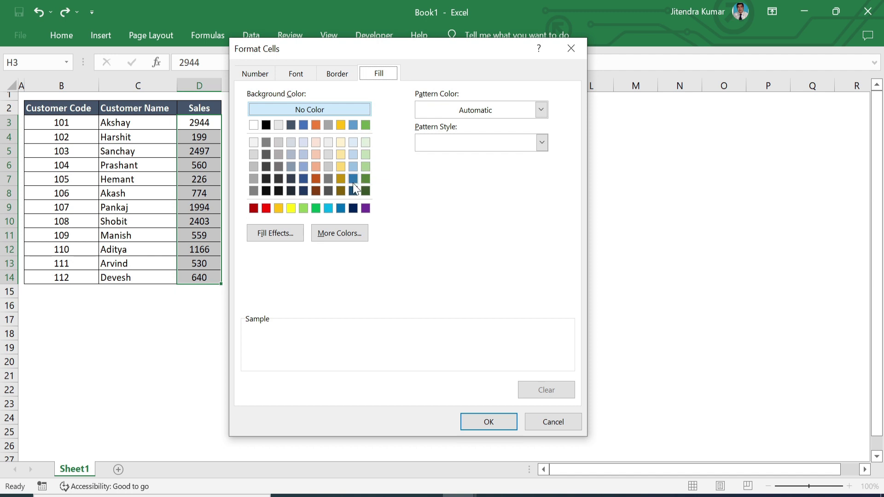
left_click(330, 209)
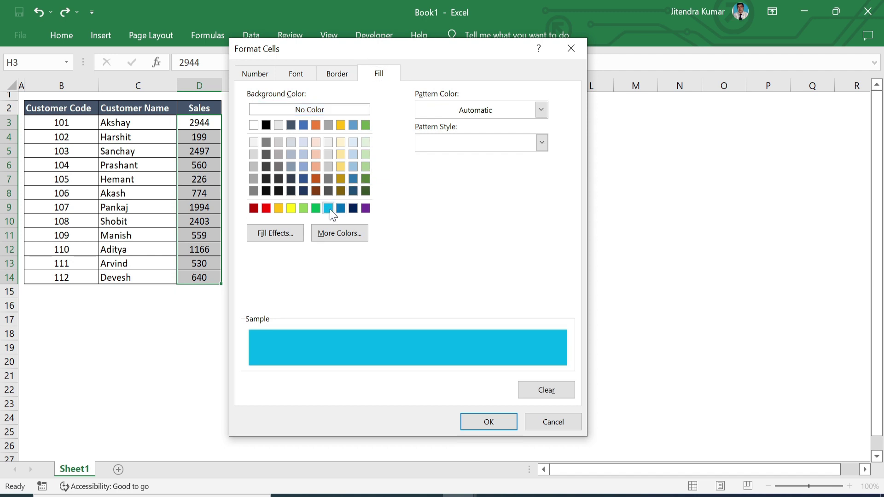
left_click(490, 424)
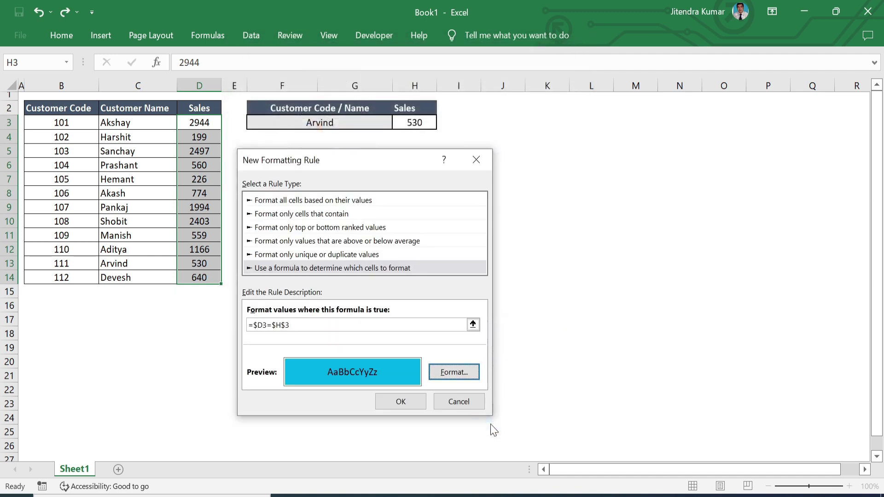
left_click(422, 402)
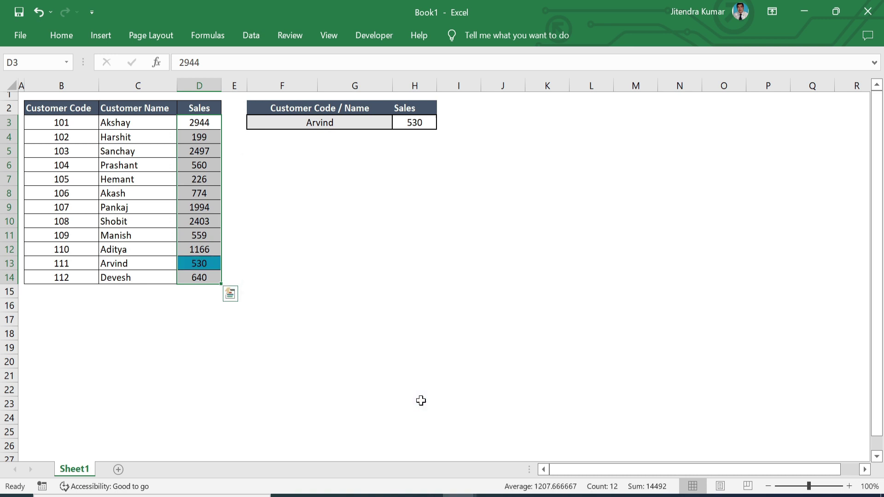
Step: Enter Hemant in F3 so Sales shows 226 and his 226 turns cyan
left_click(410, 302)
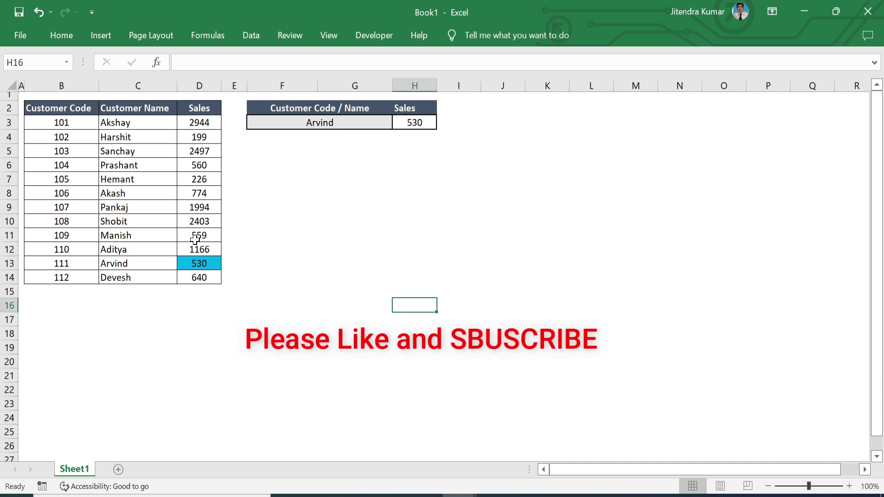
left_click(352, 120)
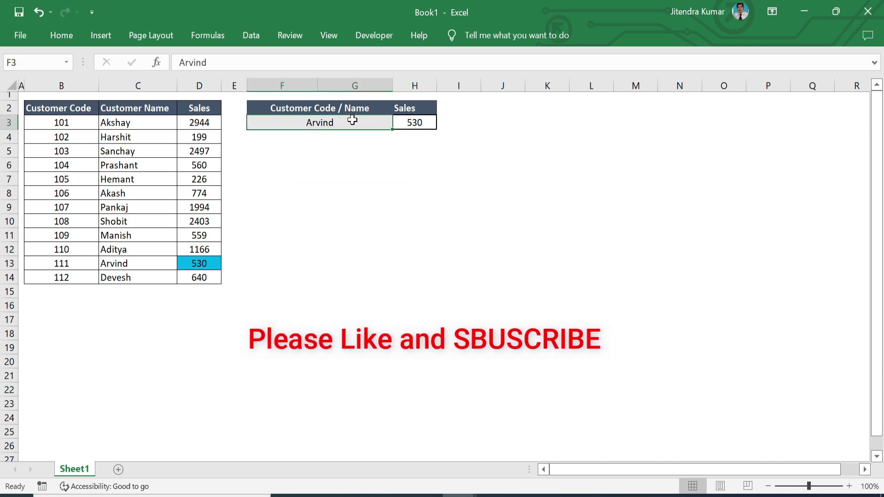
type("Hemant")
key("Return")
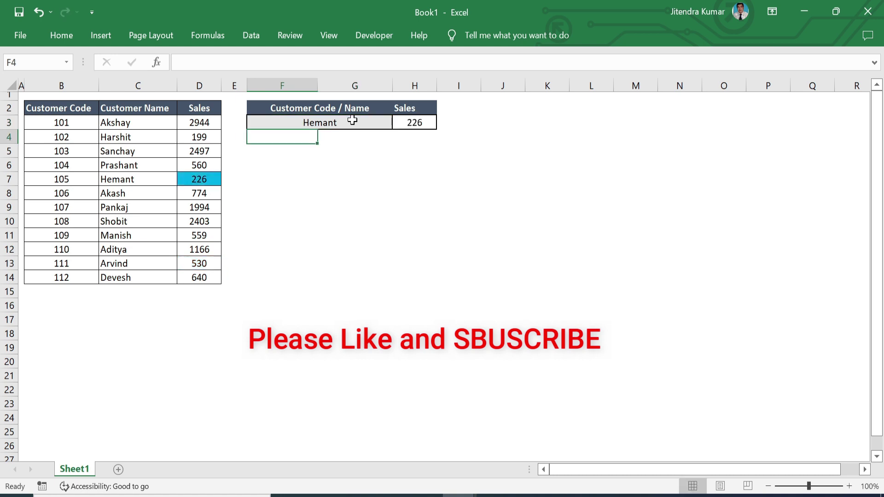